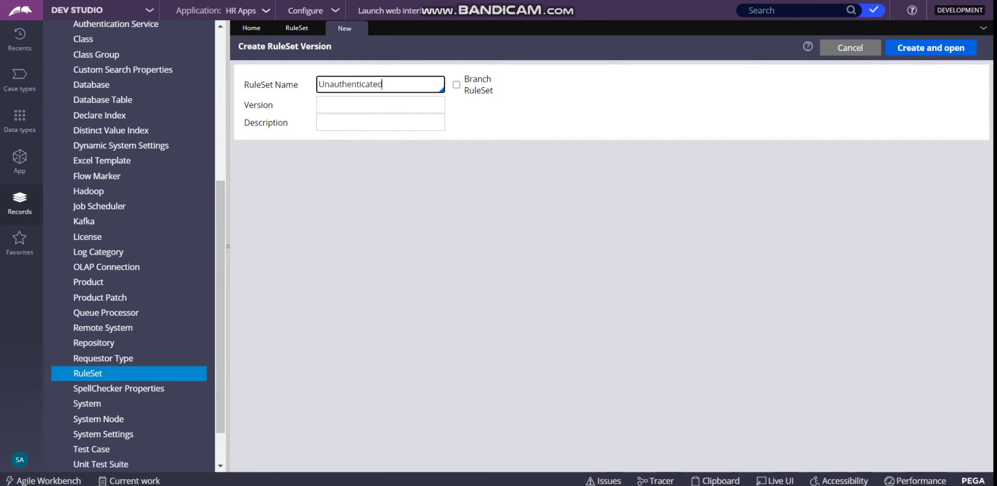
Step: Create the Unauthenticated ruleset at version 01-01-01 and include it in the current application
key(Tab)
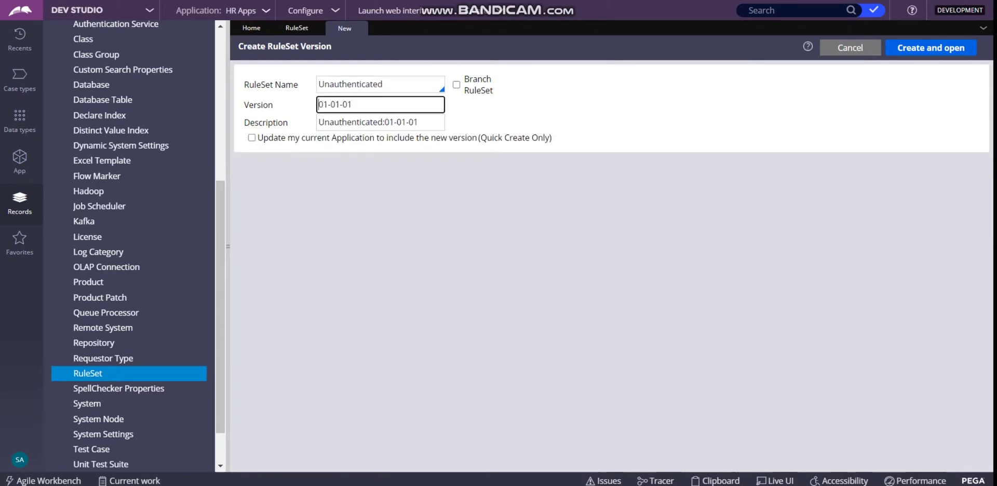
click(251, 138)
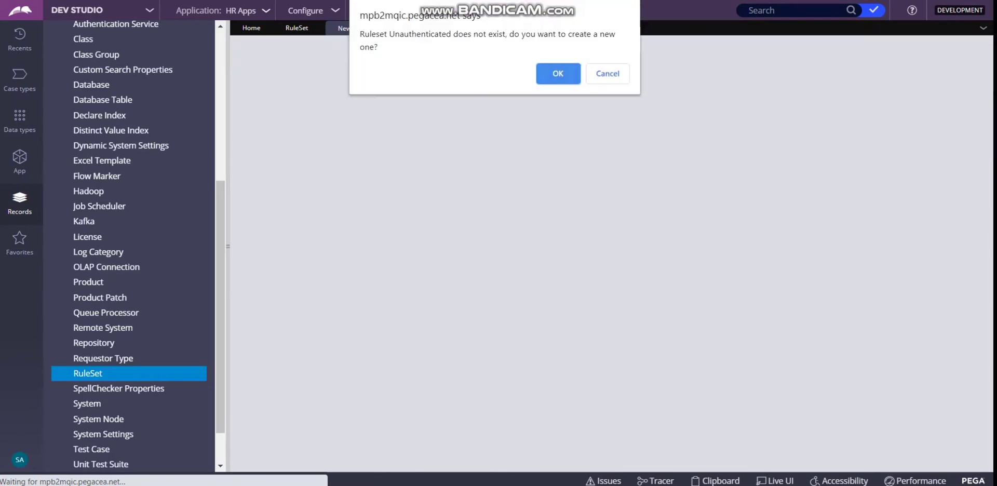
click(558, 73)
Step: Refresh the ruleset instances list and open the HR Apps application definition to check its application rulesets
click(297, 28)
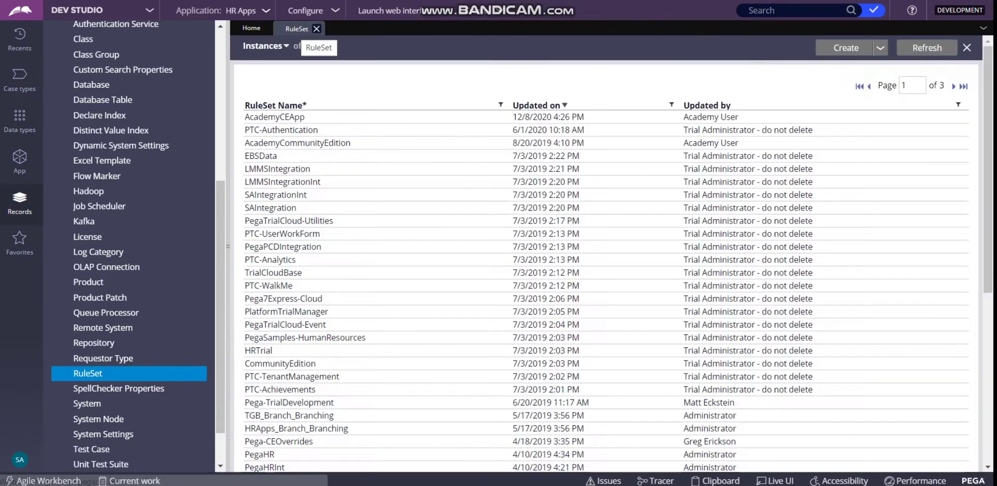
click(926, 47)
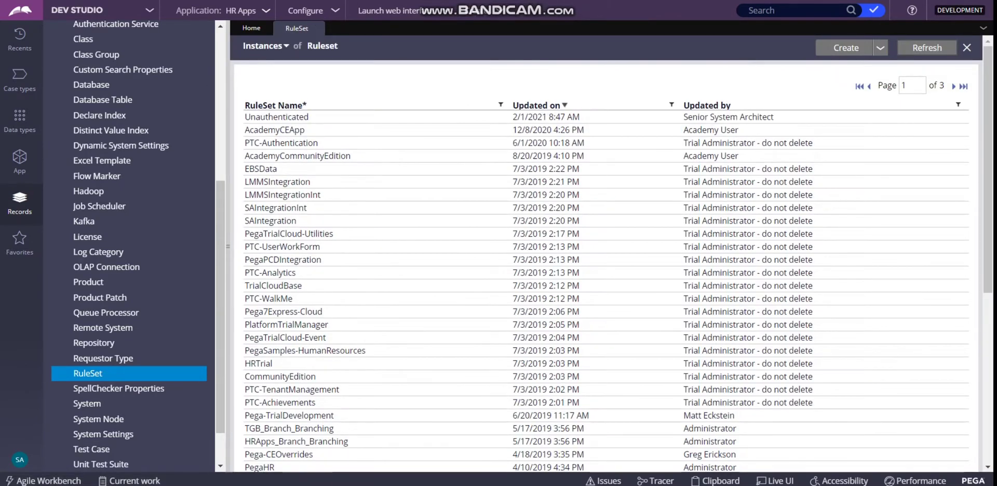
click(927, 47)
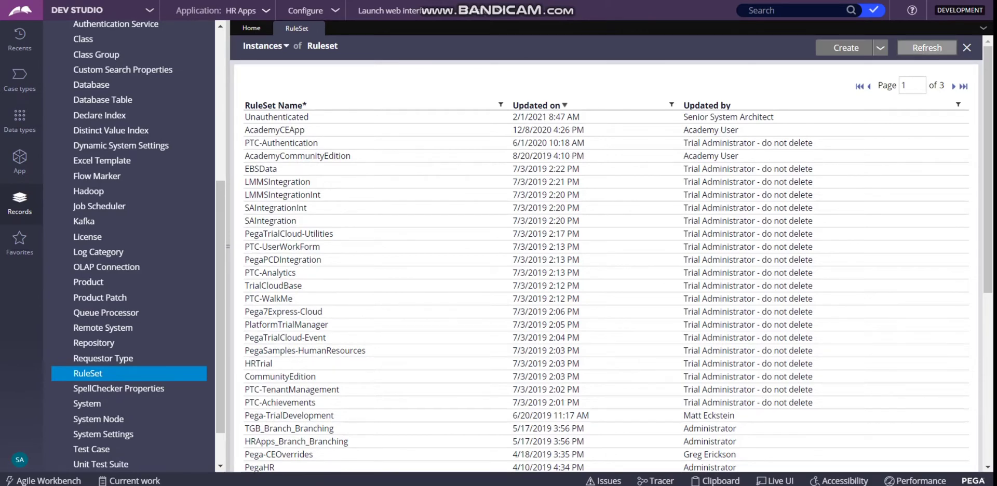
click(266, 10)
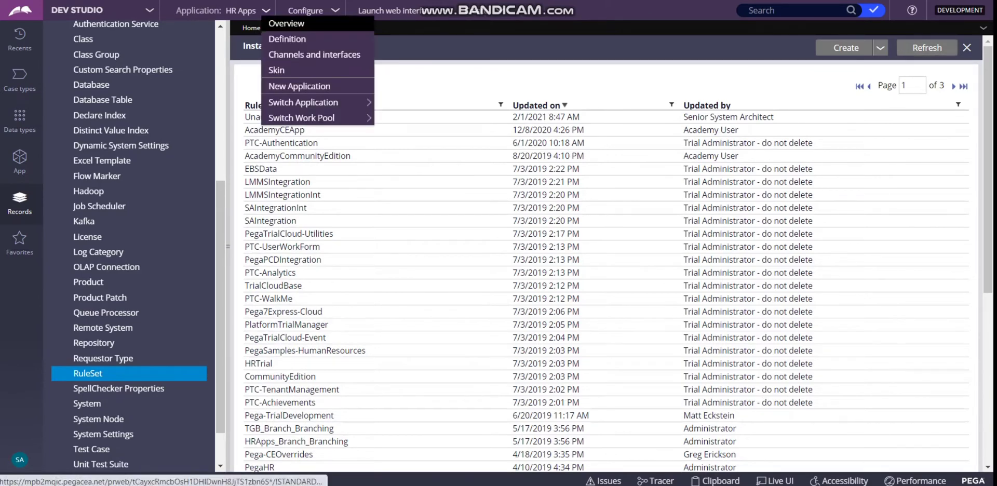
click(286, 39)
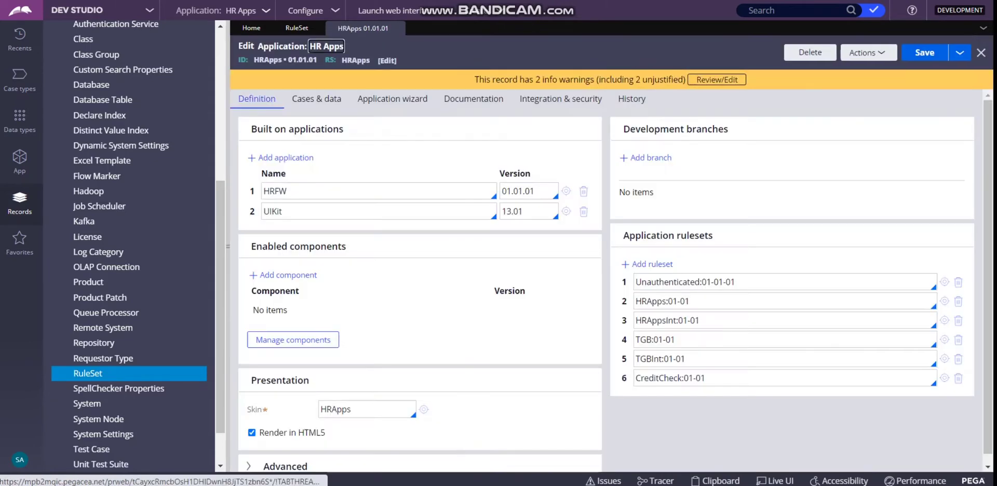
Step: List the Access Group instances in the Security category of the Records explorer
scroll(130, 245, up, 3)
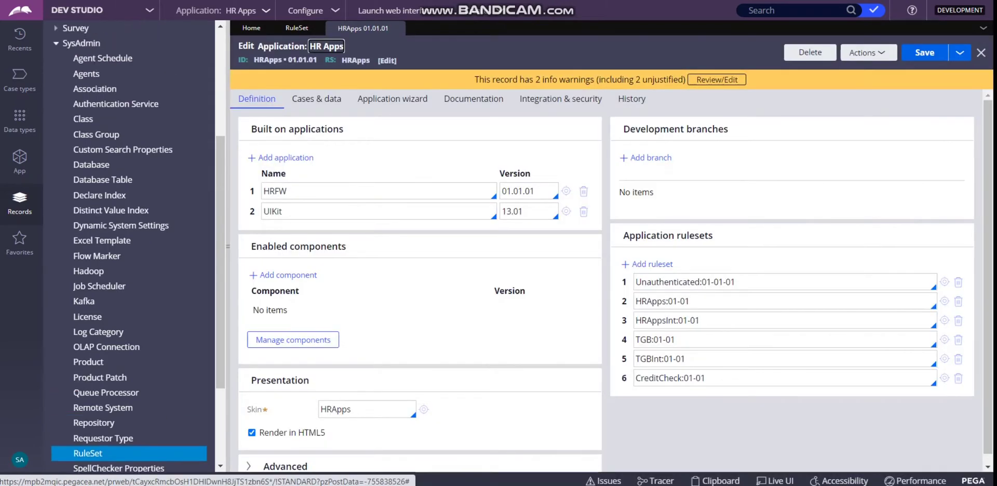
click(55, 115)
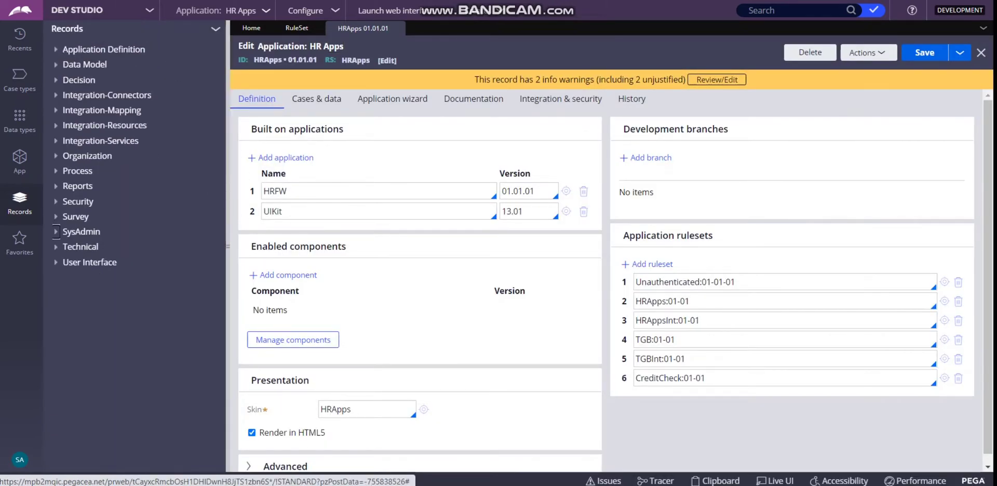
click(55, 201)
click(98, 263)
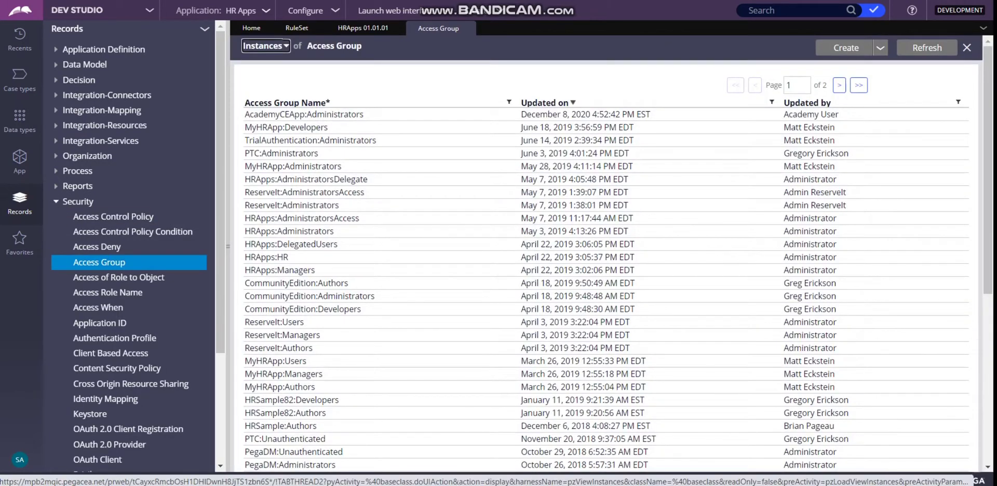
Step: Create and open a new access group with Unauthenticated as both short description and name
click(845, 47)
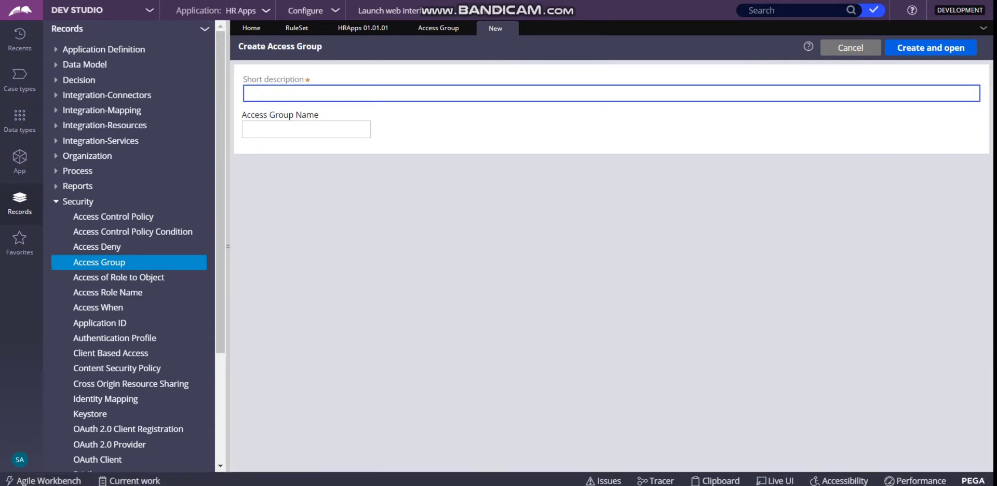
text(Unauthenticated)
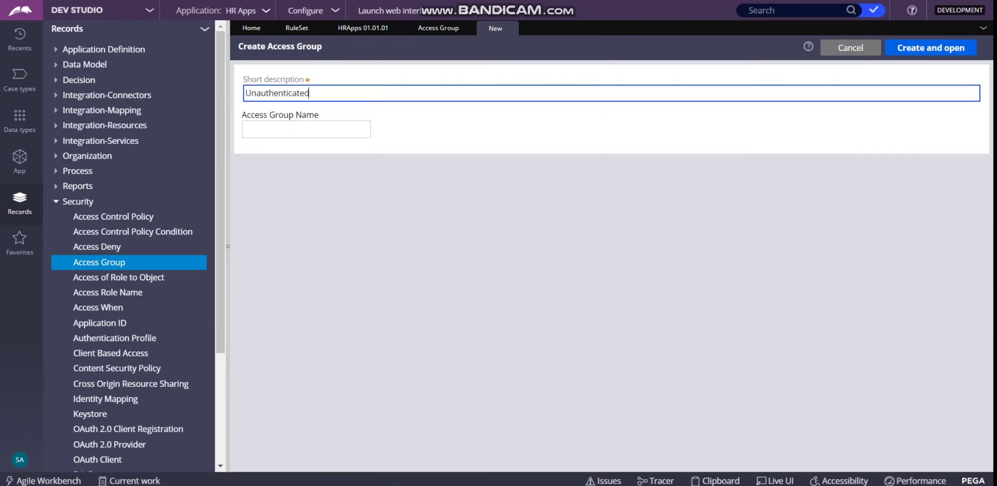
key(Tab)
text(Unauthenti)
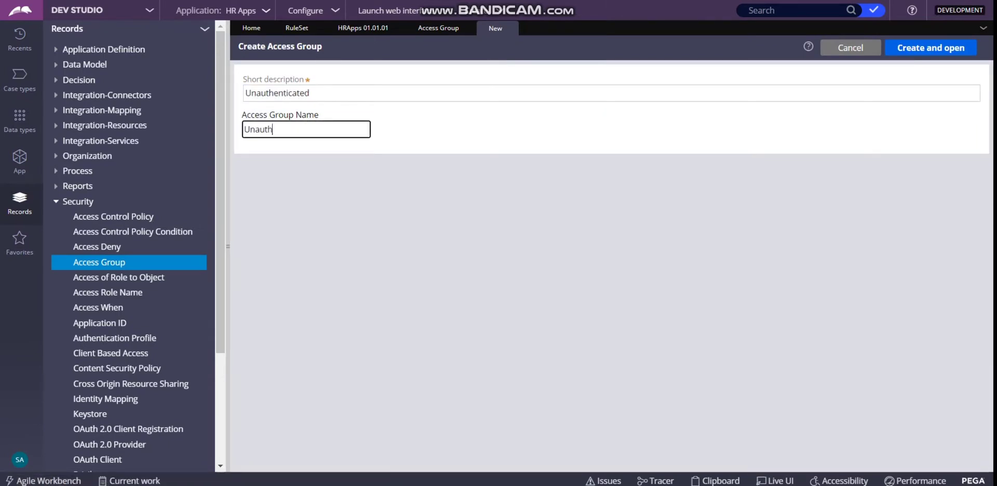
text(cated)
click(930, 48)
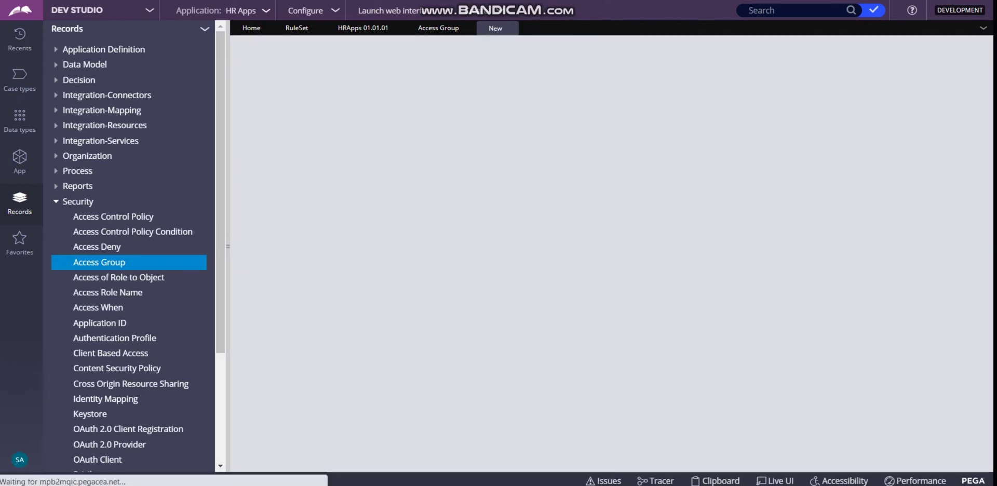
Step: Set the access group's application to HRApps, version 01.01.01
text(HR)
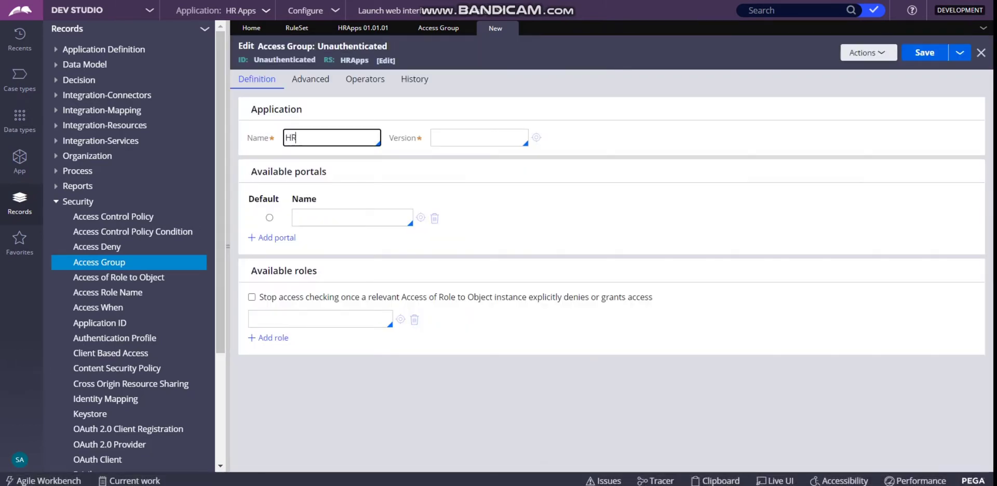
text(A)
key(Return)
click(478, 137)
key(Down)
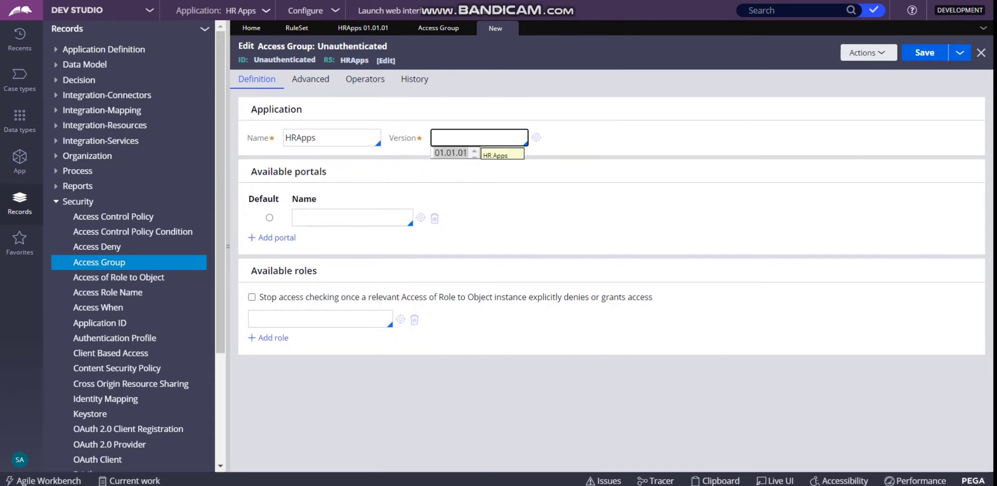
key(Return)
Step: Add pyCaseManager7 as an available portal of the access group and make it the default
click(352, 218)
text(pycase)
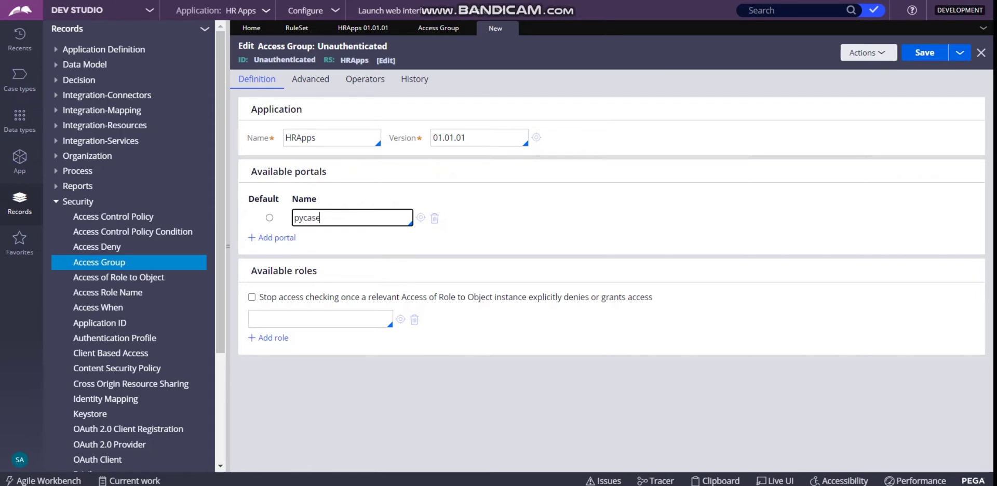
text(manager)
key(Return)
click(269, 217)
Step: Assign the PegaRULES:Guest role to the access group
click(320, 318)
text(pega)
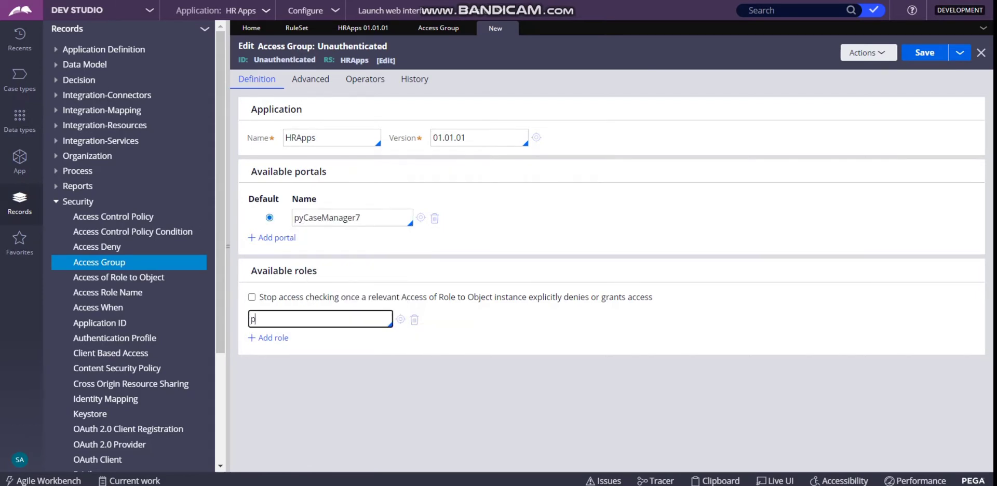
key(Down)
key(Down)
key(Down)
key(Down)
key(Down)
key(Down)
key(Down)
key(Down)
key(Down)
key(Down)
key(Down)
key(Down)
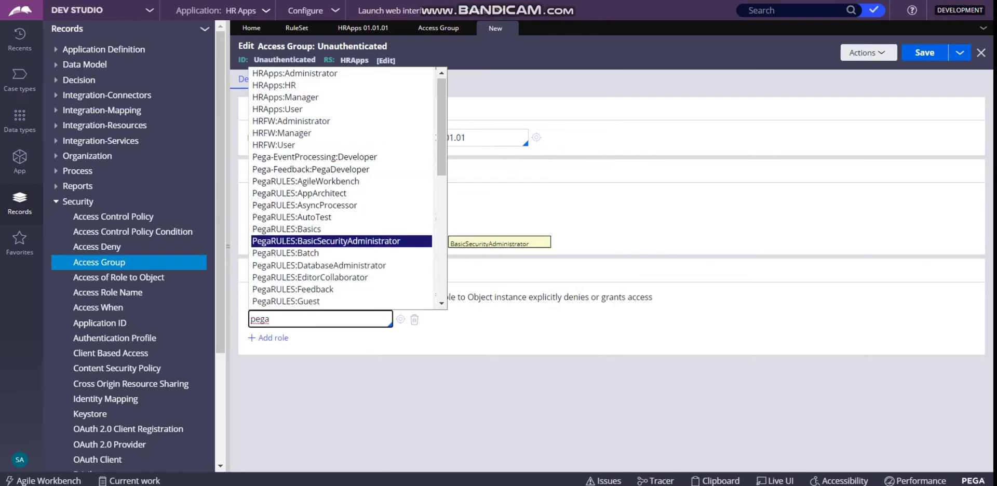
key(Return)
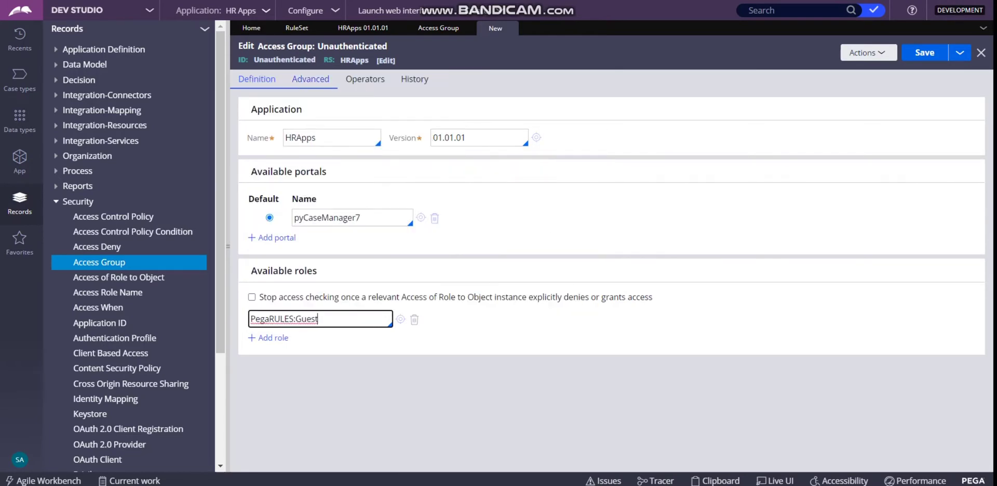
Step: Add PegaSample to the access group's work pools in the advanced settings and select it
click(310, 79)
click(256, 79)
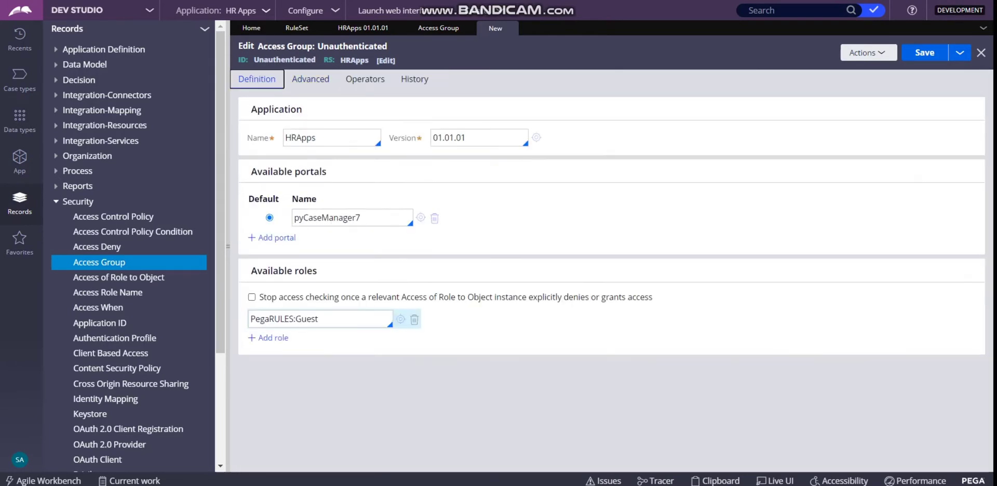
click(310, 79)
click(306, 153)
text(p)
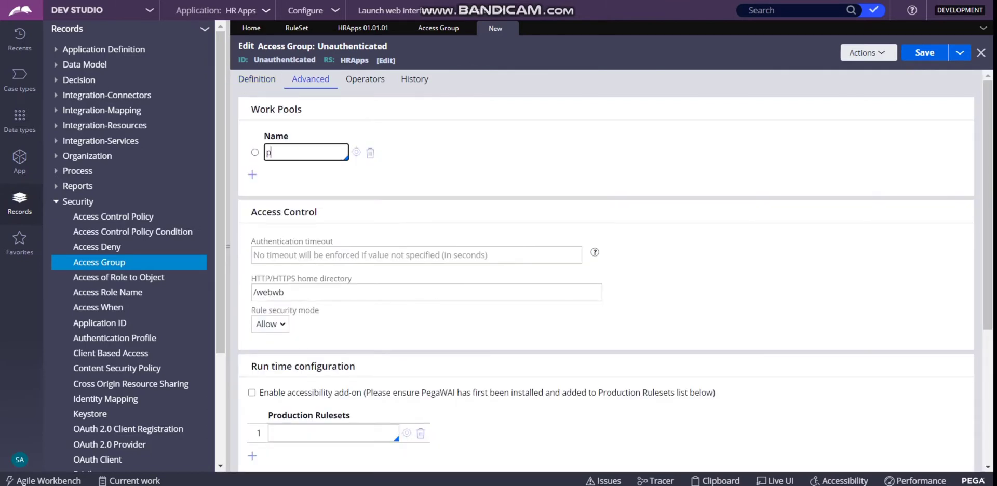
text(egaSample)
key(Down)
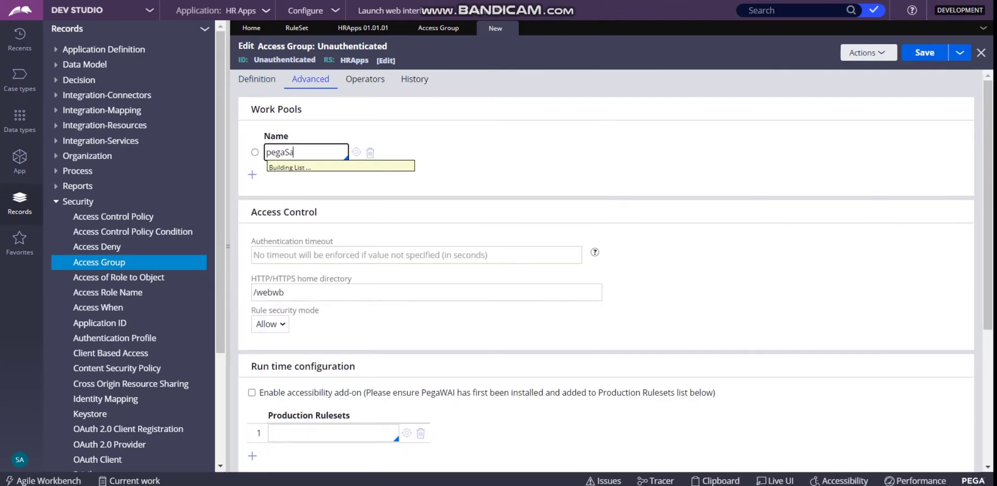
key(Return)
click(255, 152)
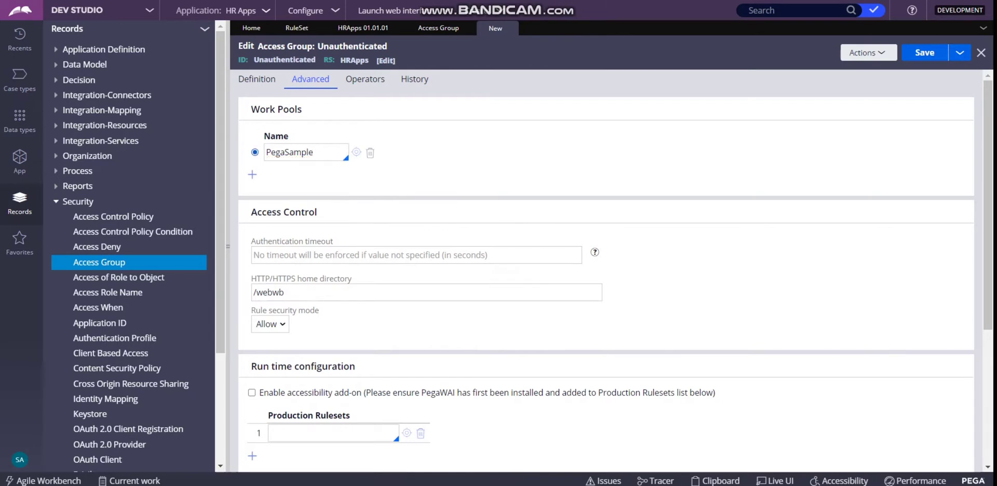
Step: Enter Unauthenticated:01-01 as a production ruleset in the run time configuration and save the access group
scroll(606, 270, down, 3)
click(332, 285)
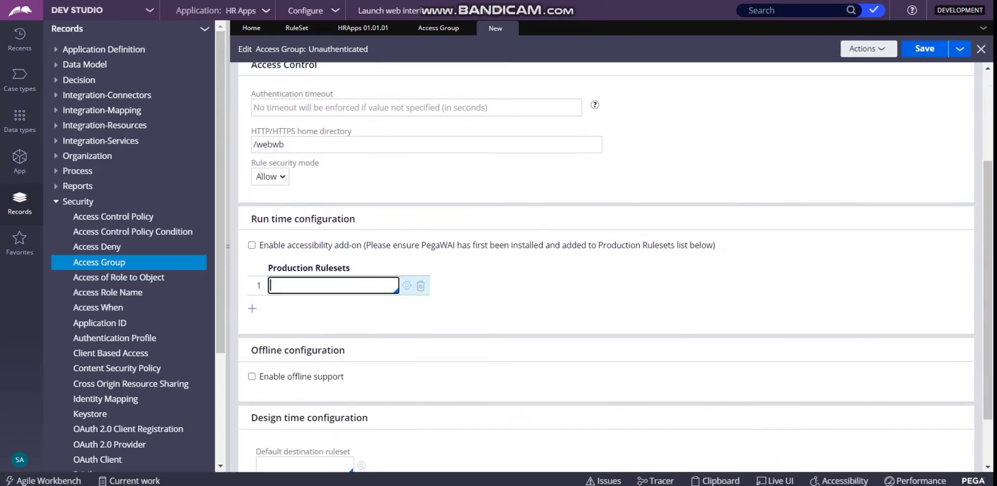
text(Unauthenti)
key(Return)
text(:01-01)
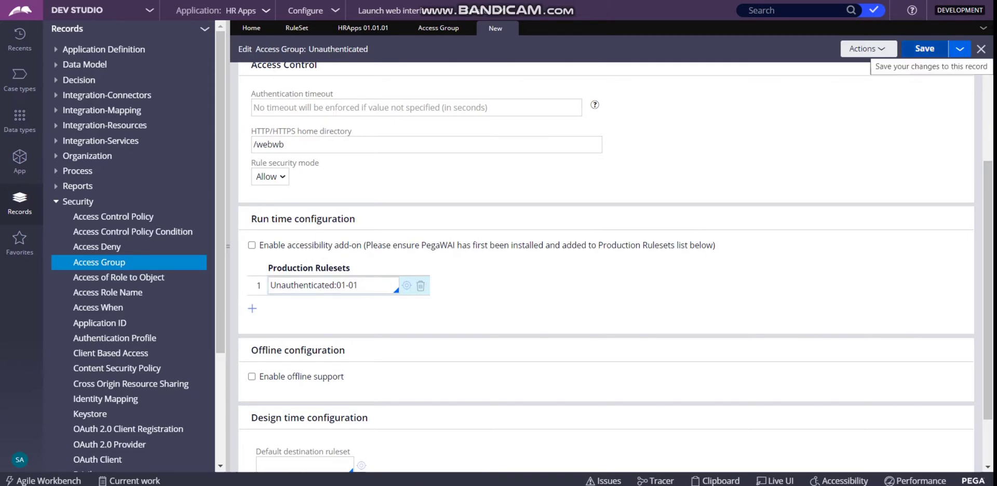
click(925, 48)
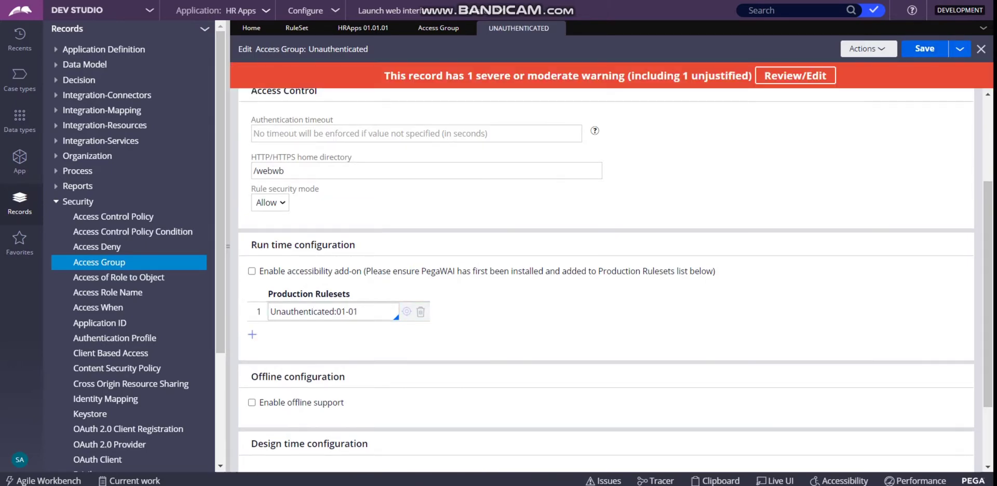
click(738, 11)
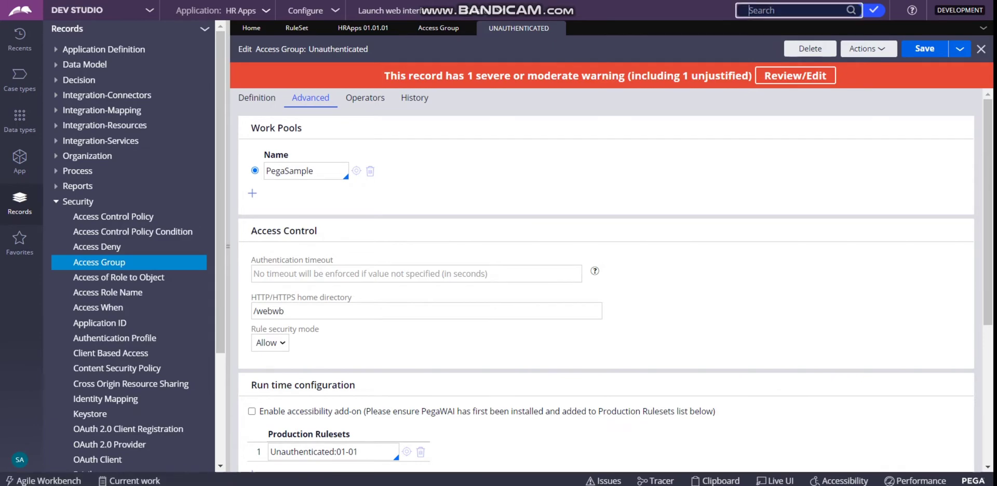
text(we)
key(Down)
key(Return)
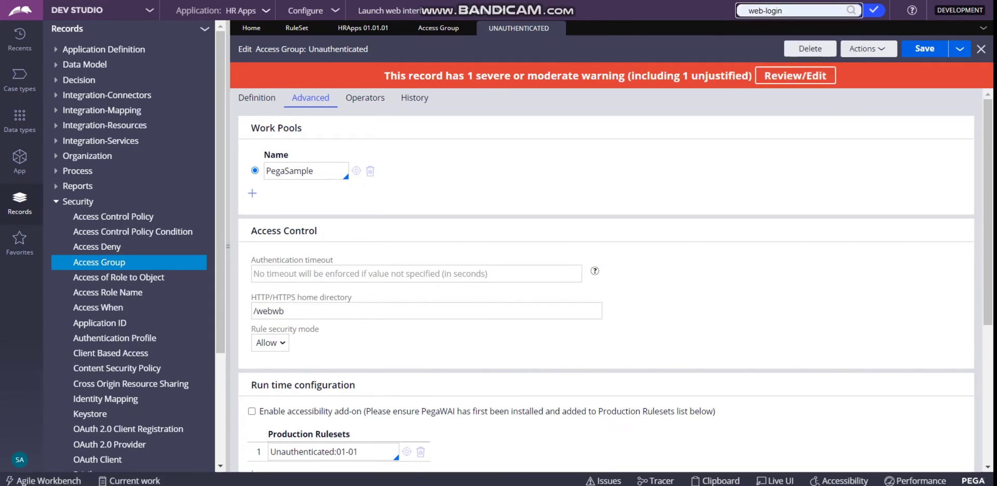
key(Return)
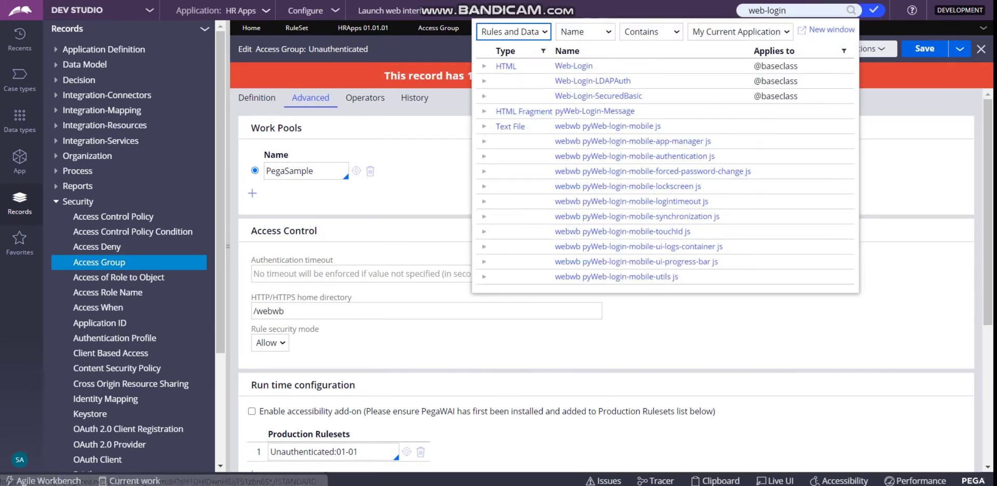
click(574, 66)
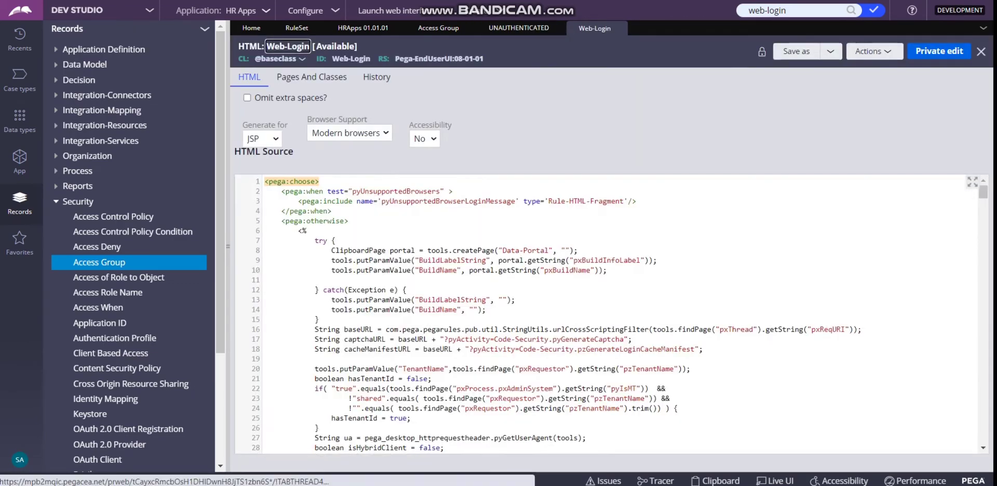
Step: Save the Web-Login HTML rule as a copy in the Unauthenticated ruleset, version 01-01-01, and open it
click(796, 51)
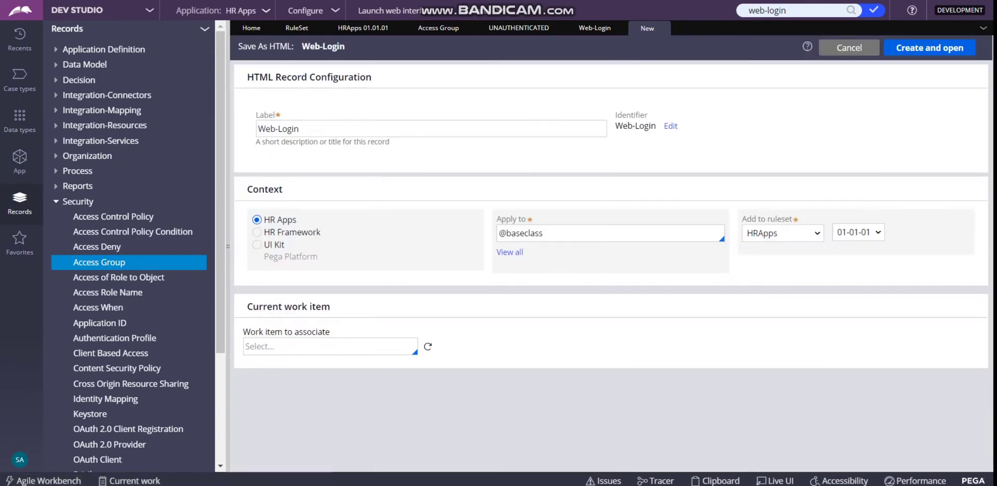
click(782, 233)
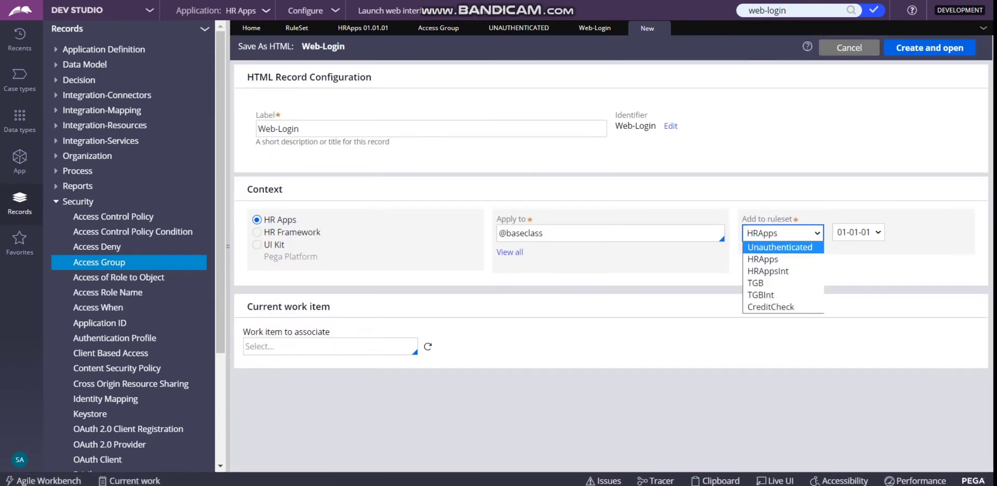
click(778, 246)
click(929, 47)
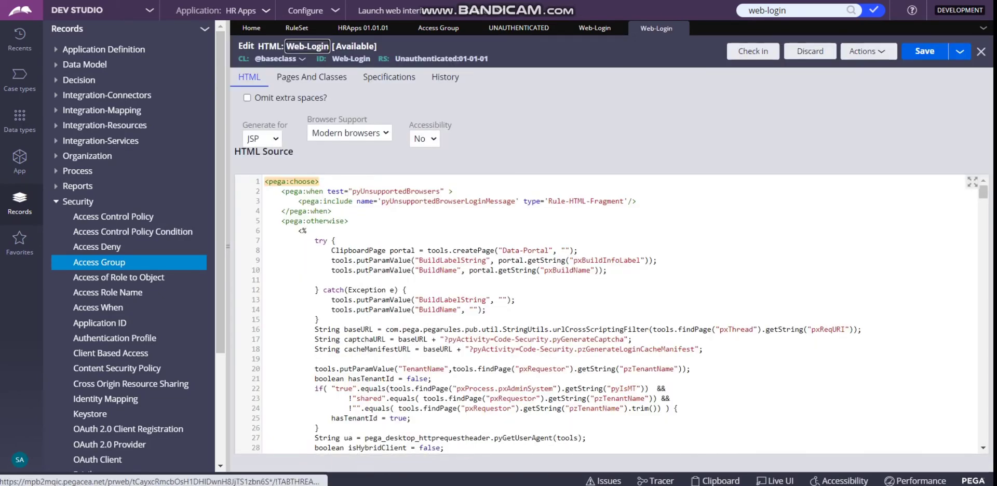
Step: Create and open a binary file record labelled bgimage with directory webwb and file type jpeg in the Unauthenticated ruleset, version 01-01-01
click(484, 10)
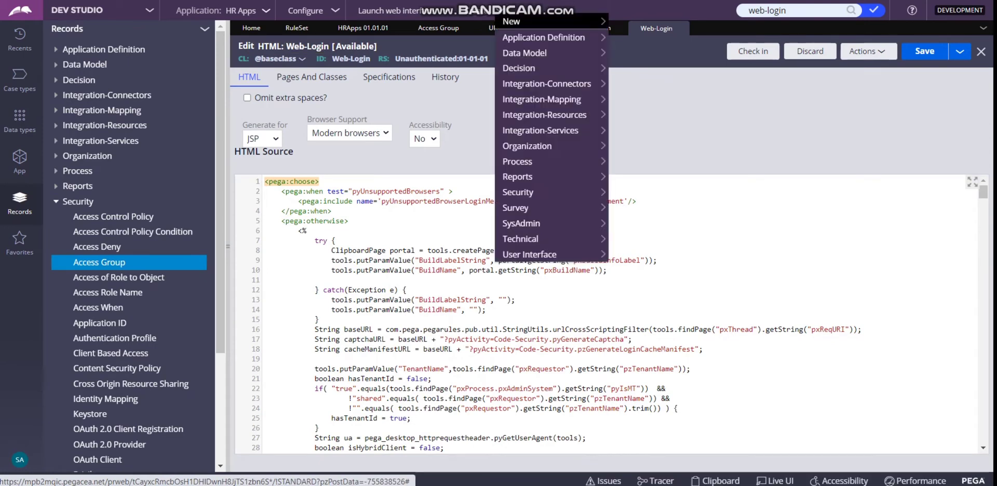
mouse_move(551, 53)
mouse_move(524, 238)
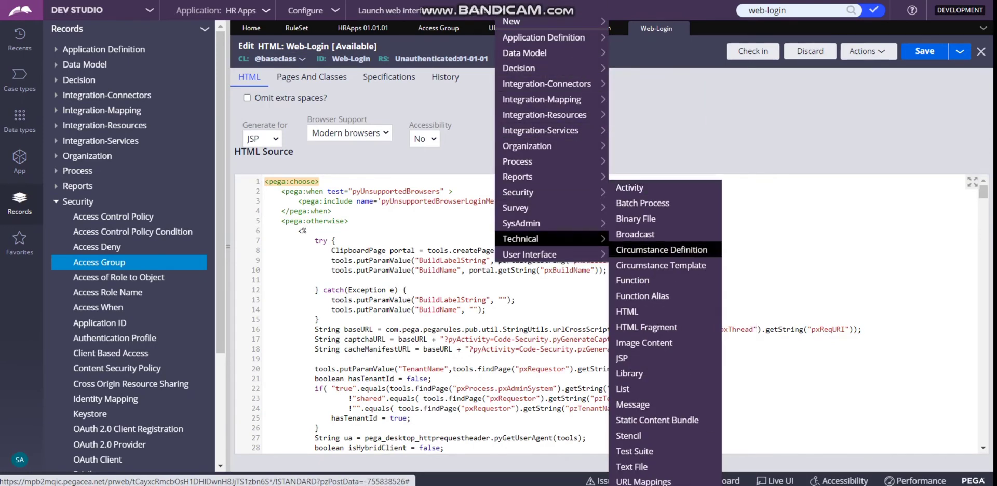
click(632, 219)
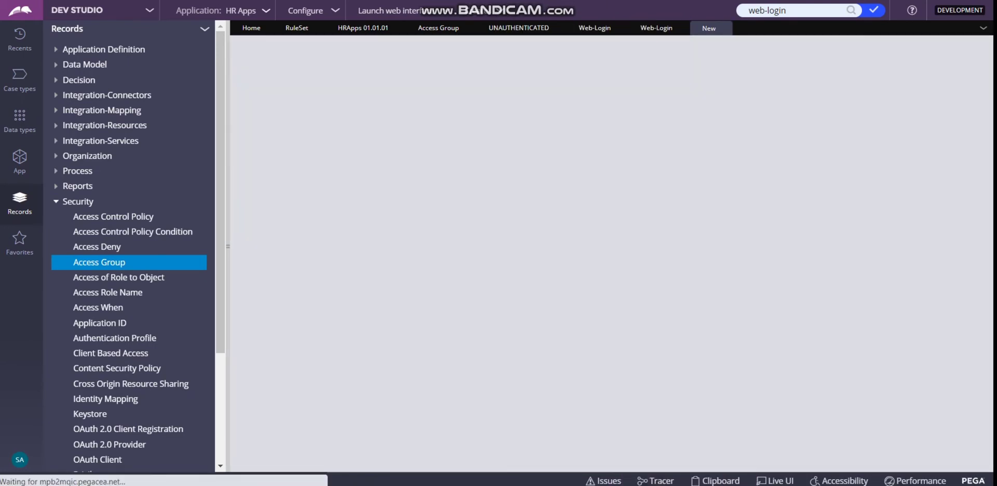
text(bgimage)
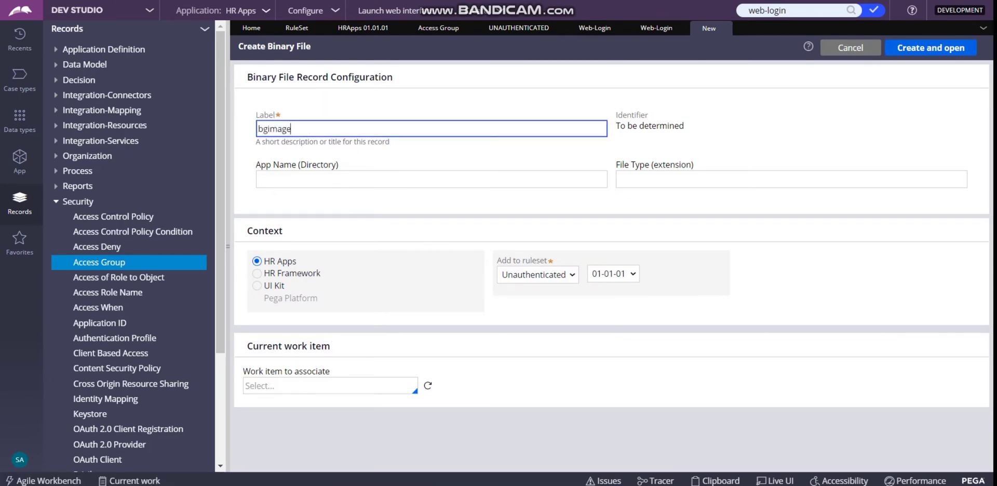
key(Tab)
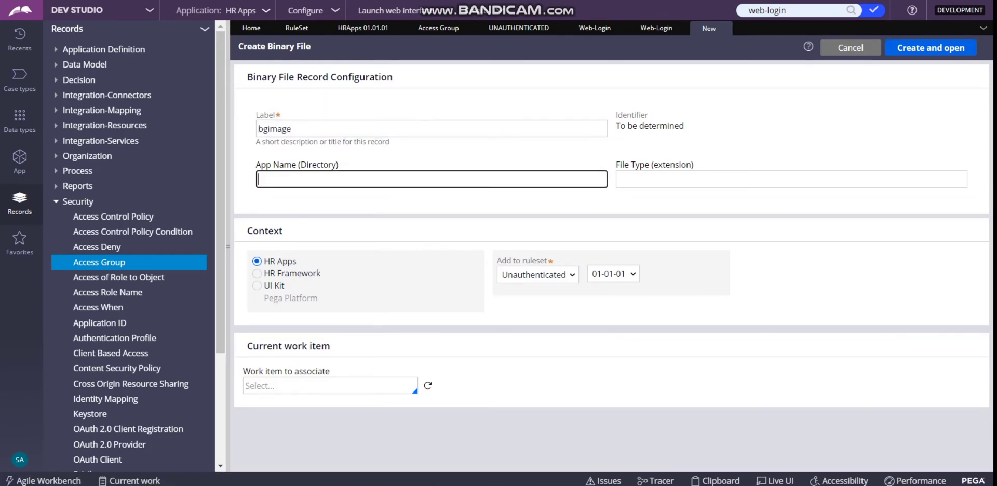
text(webwb)
key(Tab)
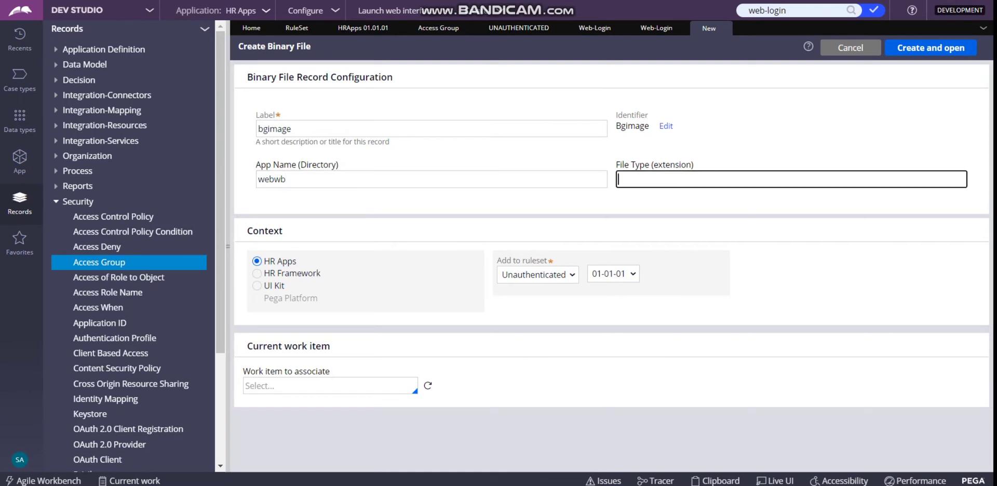
text(jpeg)
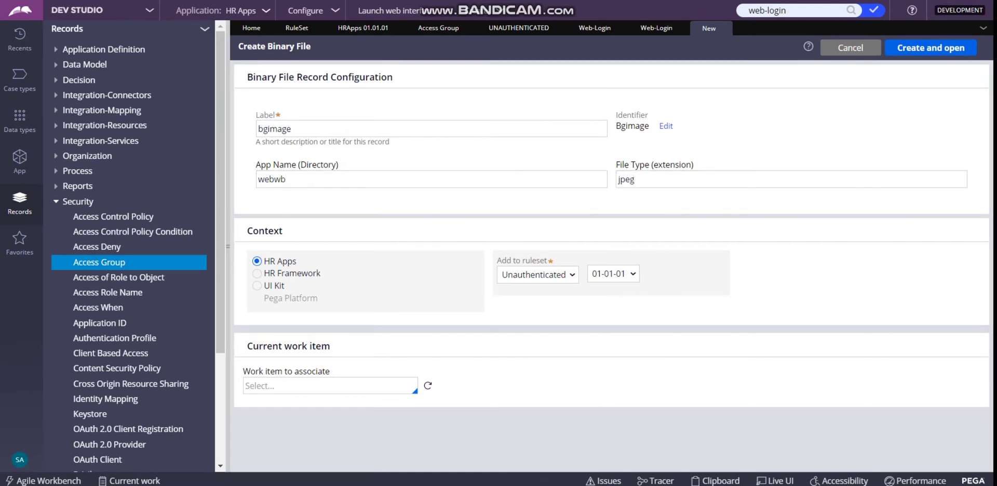
click(930, 47)
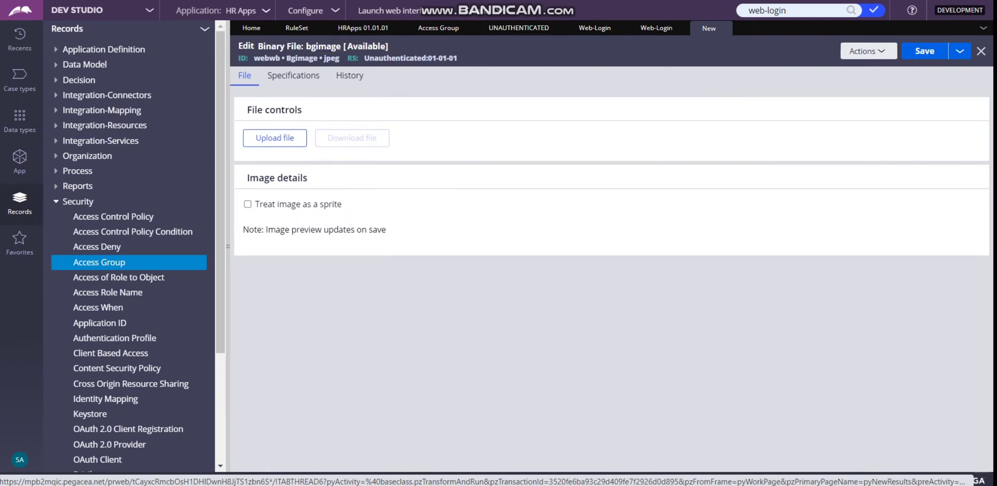
Step: Upload sunset-3689760__340.jpeg from the Desktop into the bgimage binary file record and save the record
click(275, 137)
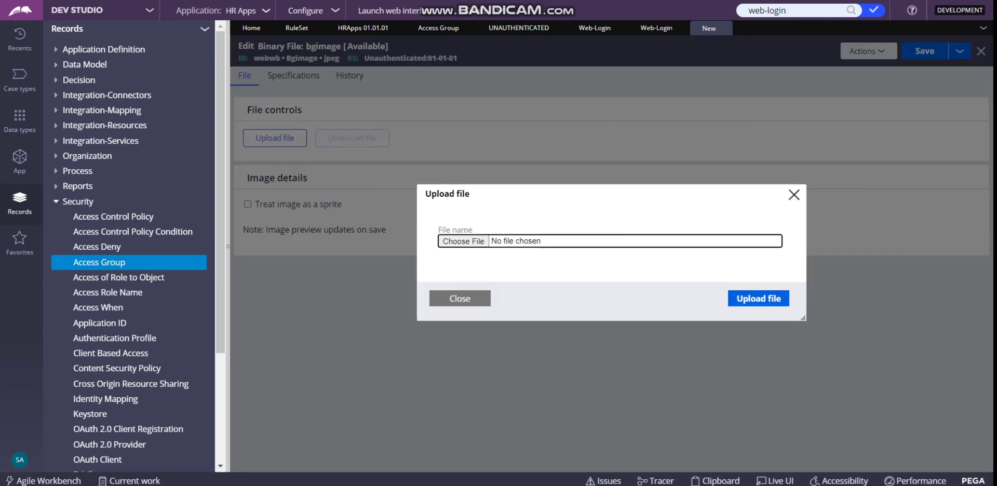
click(464, 241)
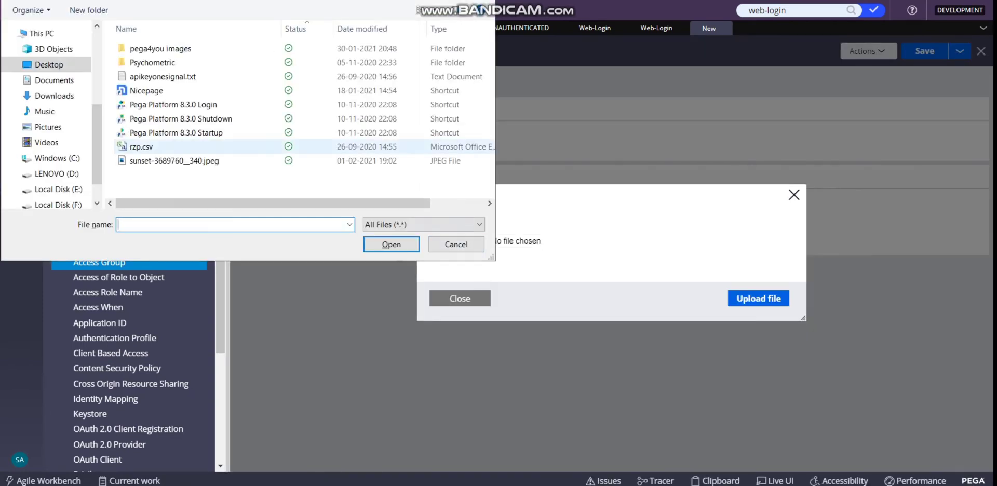
click(174, 161)
click(390, 244)
click(758, 299)
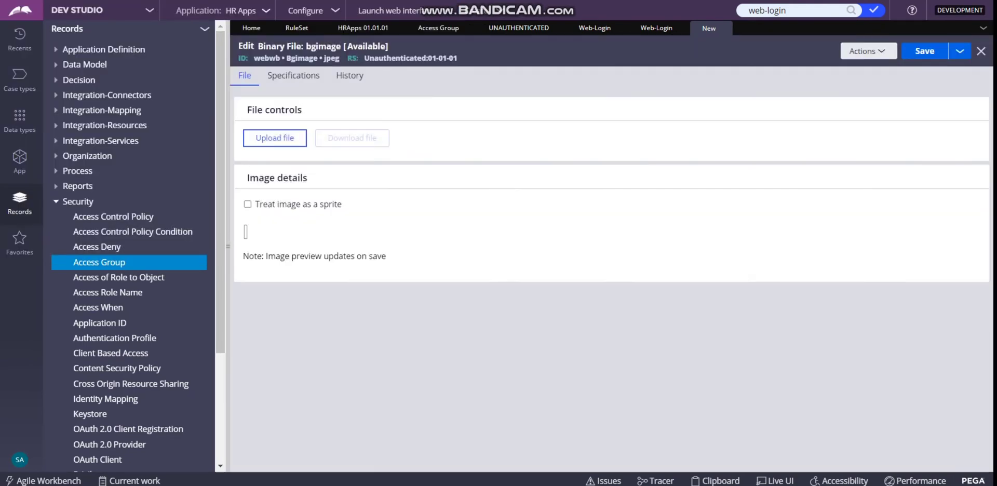
click(924, 51)
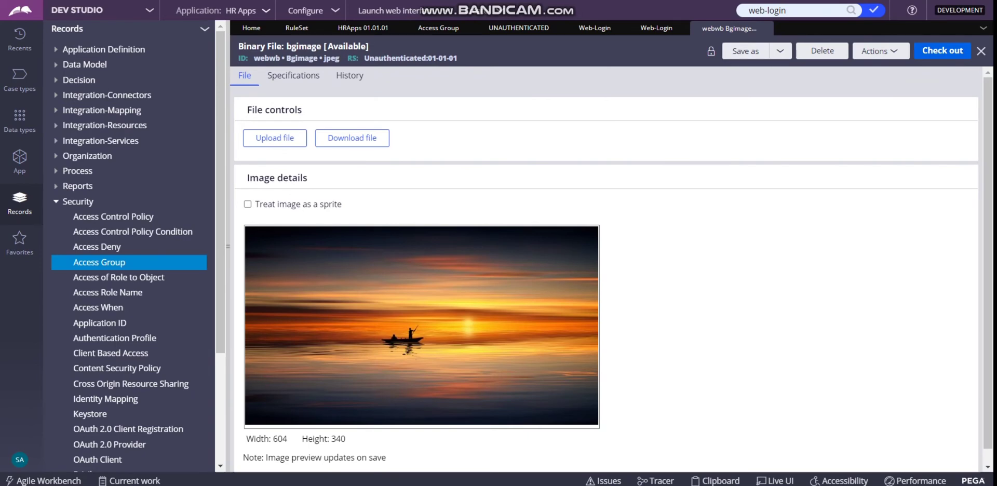
Step: Add a body style after .captchaImg in the Web-Login HTML source with background-image:url("webwb/bgimage.jpeg") and background-size:100% 100%, and save the rule
click(657, 28)
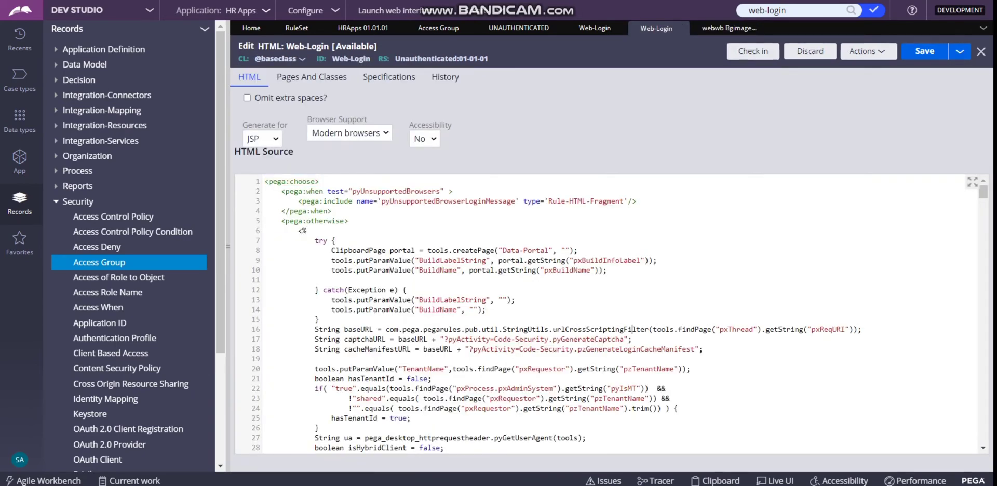
scroll(633, 368, down, 10)
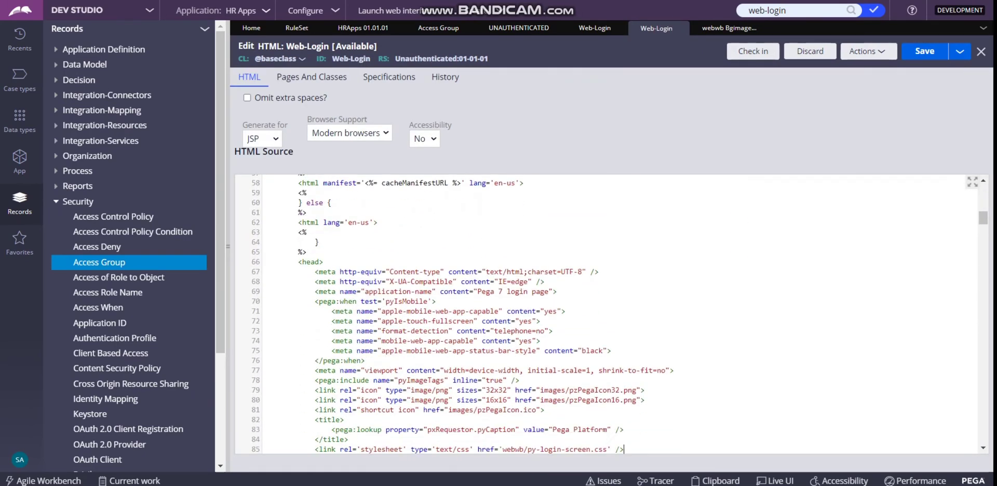
scroll(623, 449, down, 4)
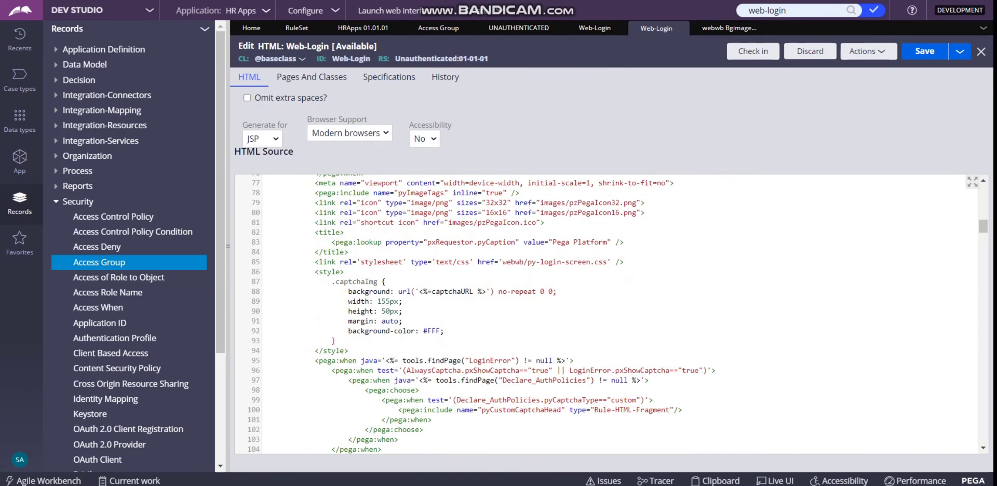
text(body{ background-image:url("webwb/binaryfilename.filetype"); background-size:100% 100%; })
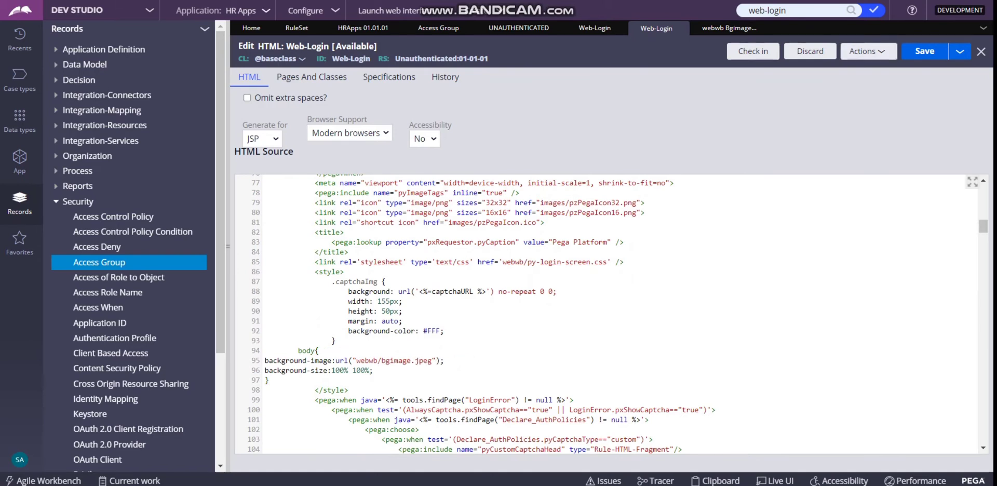
key(ctrl+s)
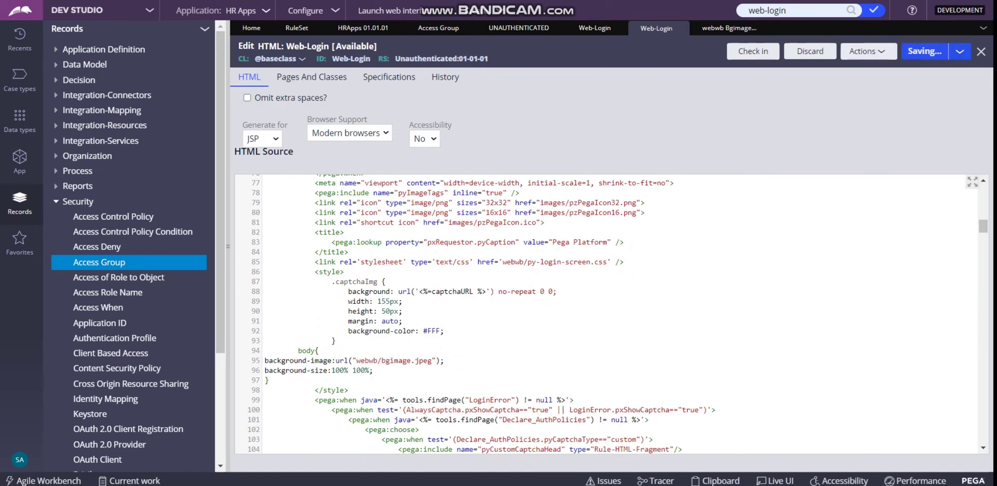
Step: Check in the Web-Login HTML rule with the comment "done"
key(Return)
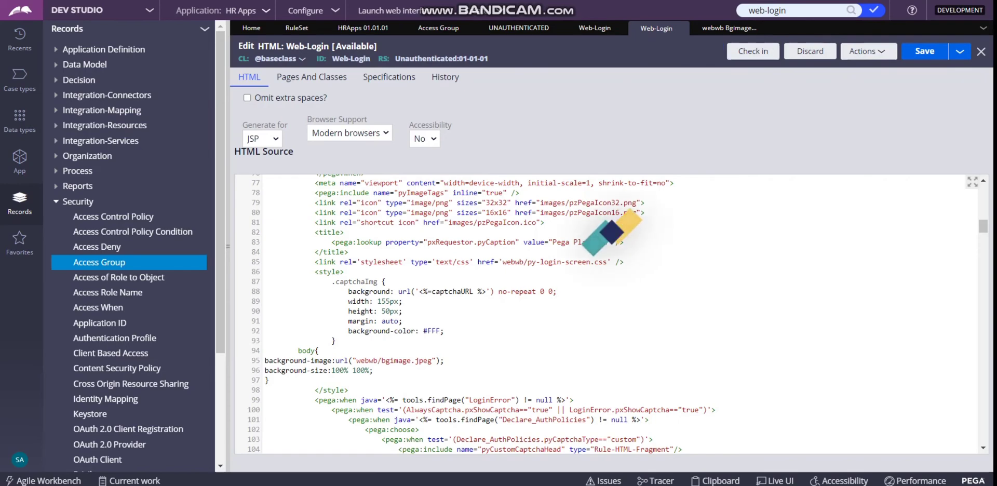
text(done)
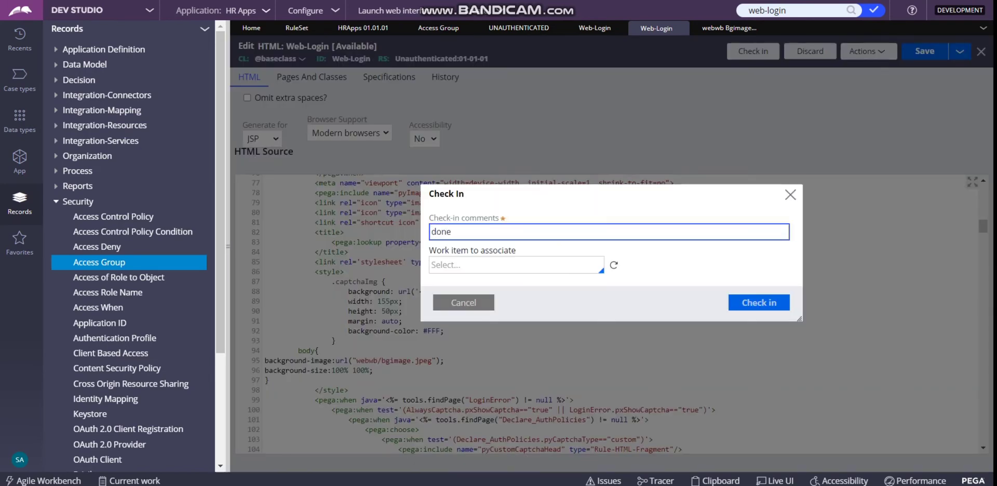
key(Return)
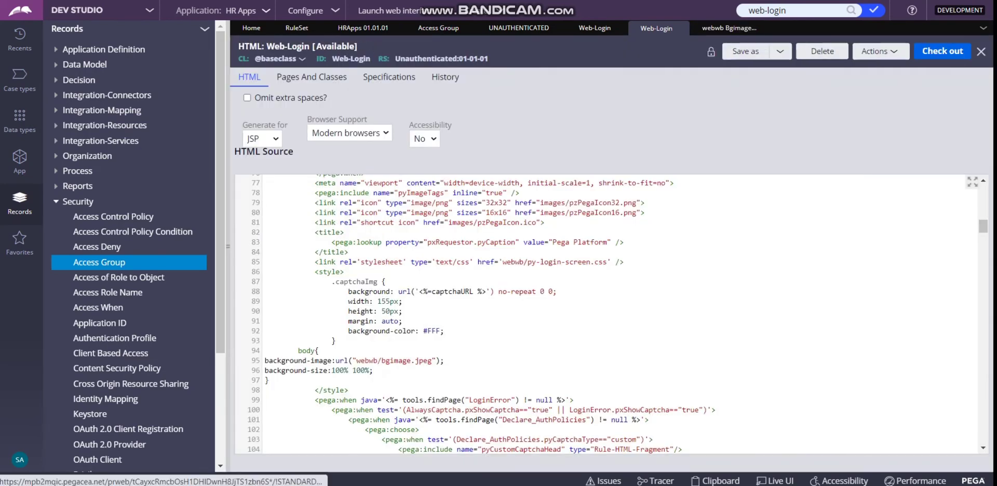
Step: List the SysAdmin Requestor Type records and open the BROWSER requestor type of the pega system
click(56, 201)
click(56, 232)
scroll(130, 247, down, 5)
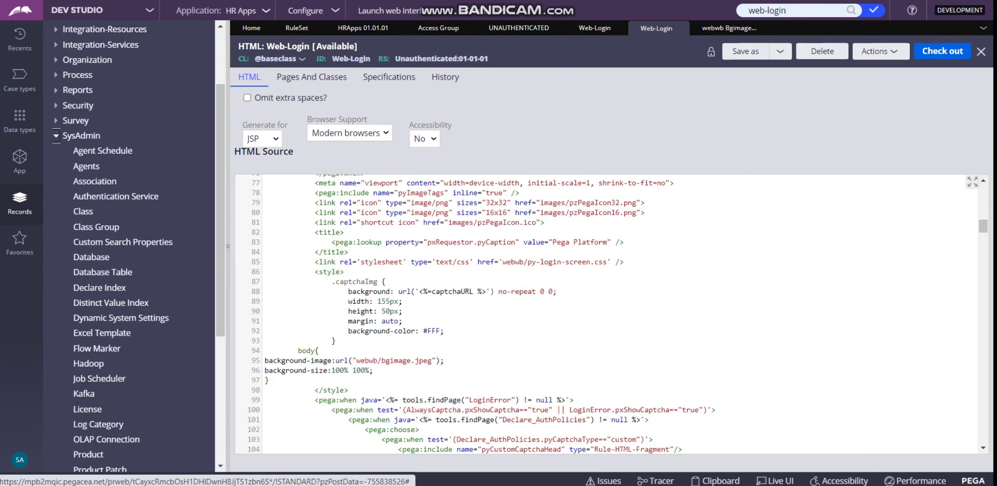
click(103, 384)
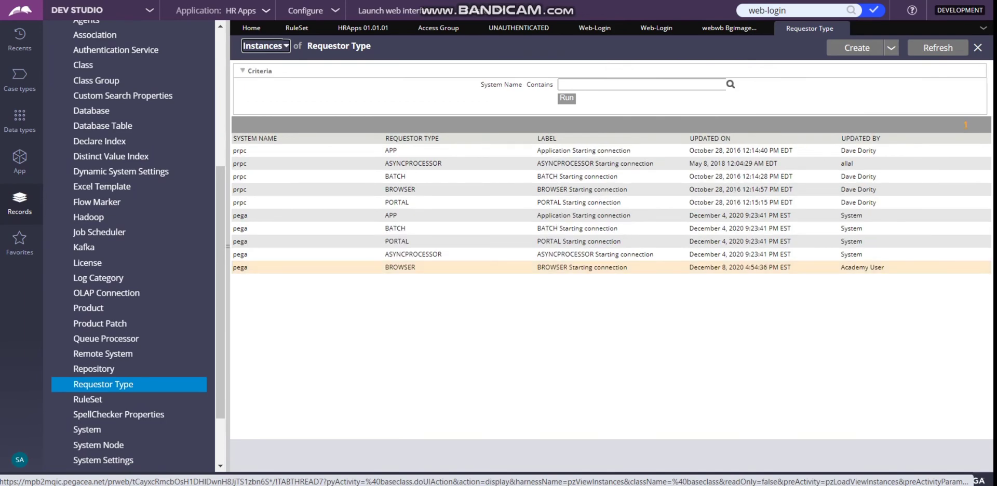
click(400, 267)
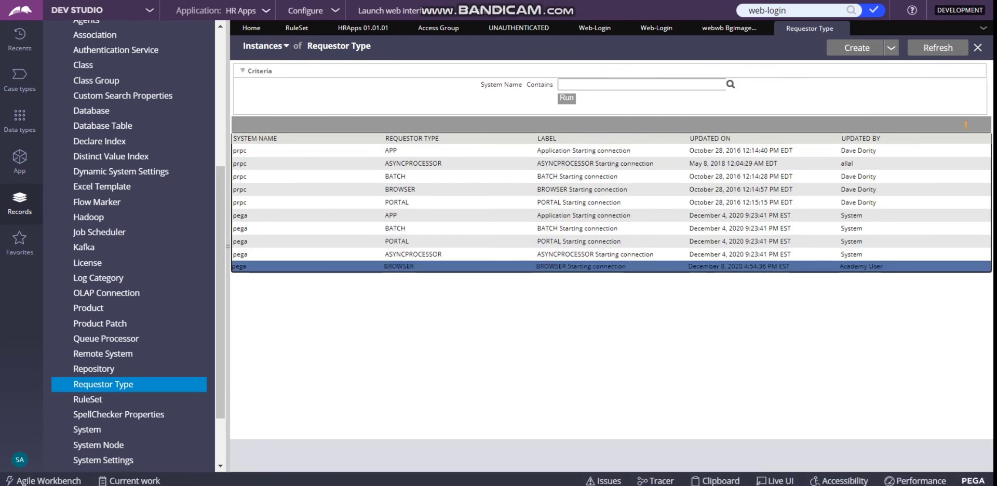
double_click(399, 266)
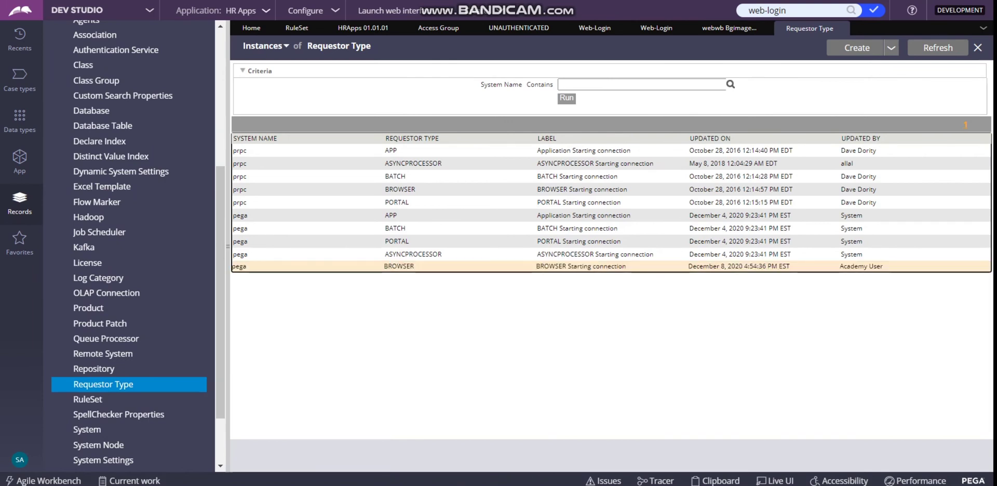
double_click(239, 267)
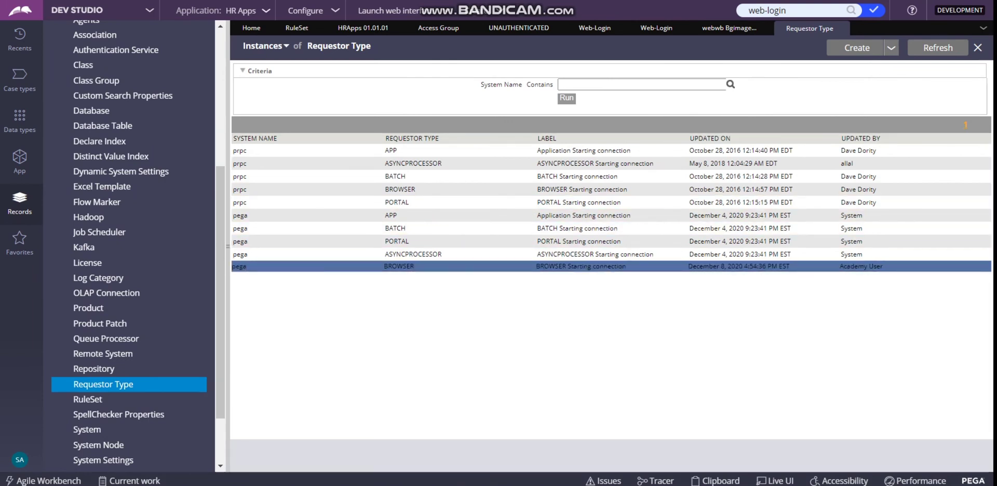
click(399, 266)
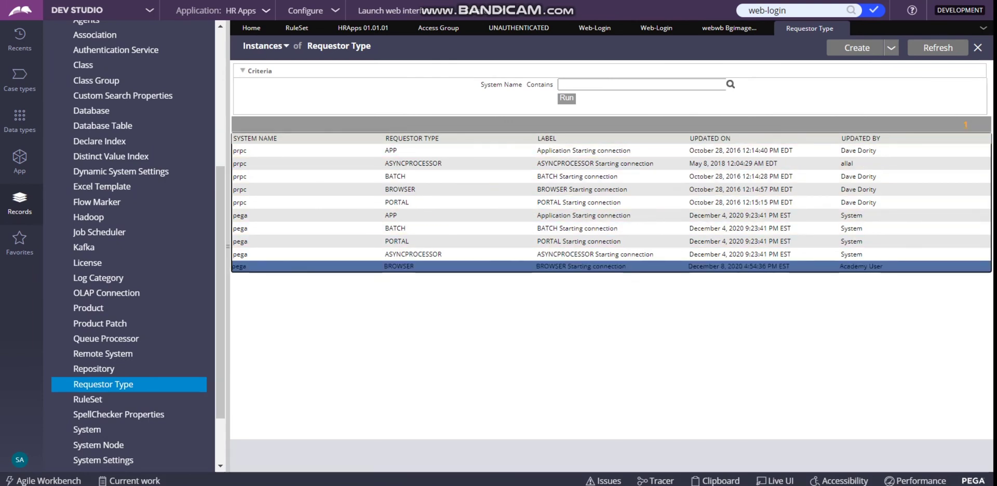
double_click(239, 266)
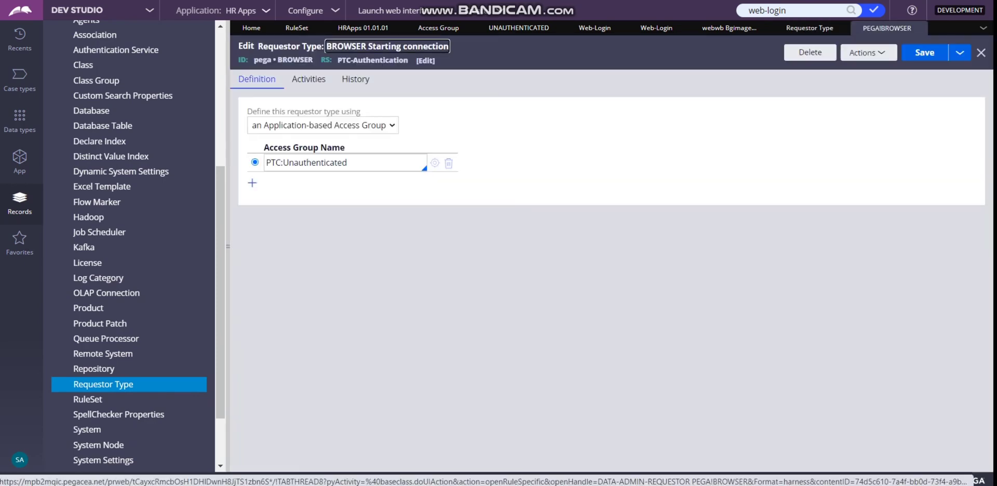
Step: Add the Unauthenticated access group to the BROWSER requestor type and make it the selected access group
click(252, 183)
text(Unauthe)
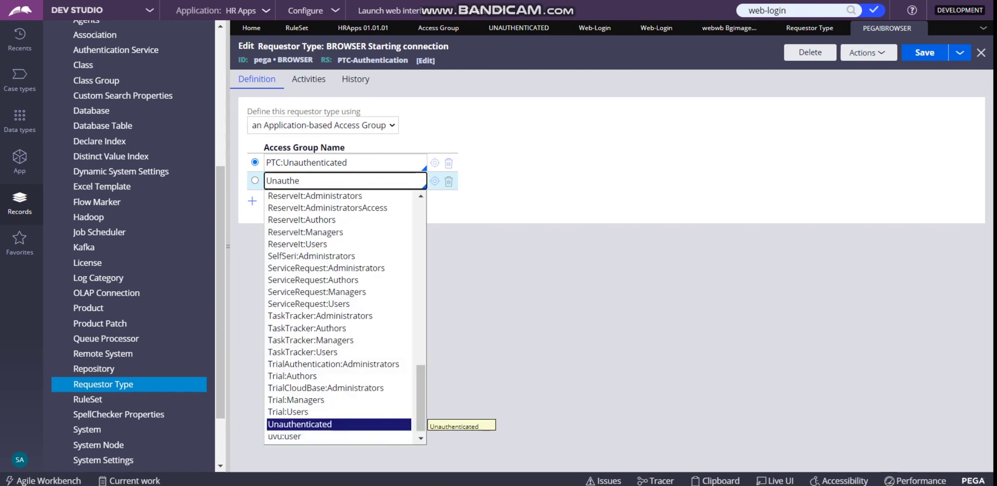
click(299, 424)
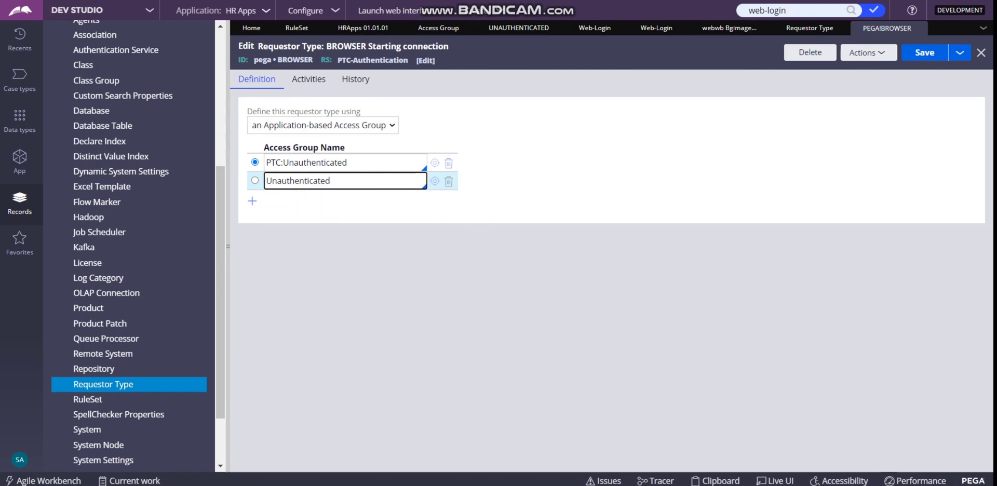
click(255, 180)
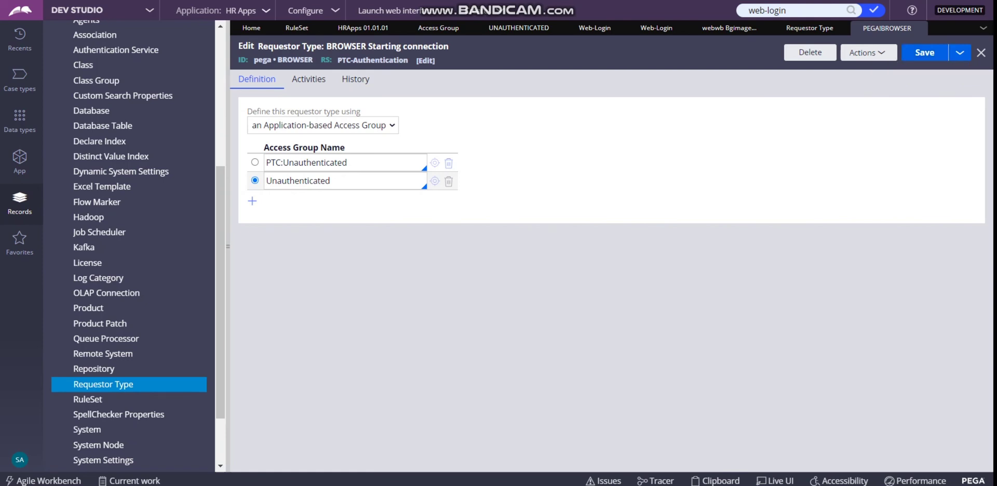
Step: Log off from the current operator session
click(20, 459)
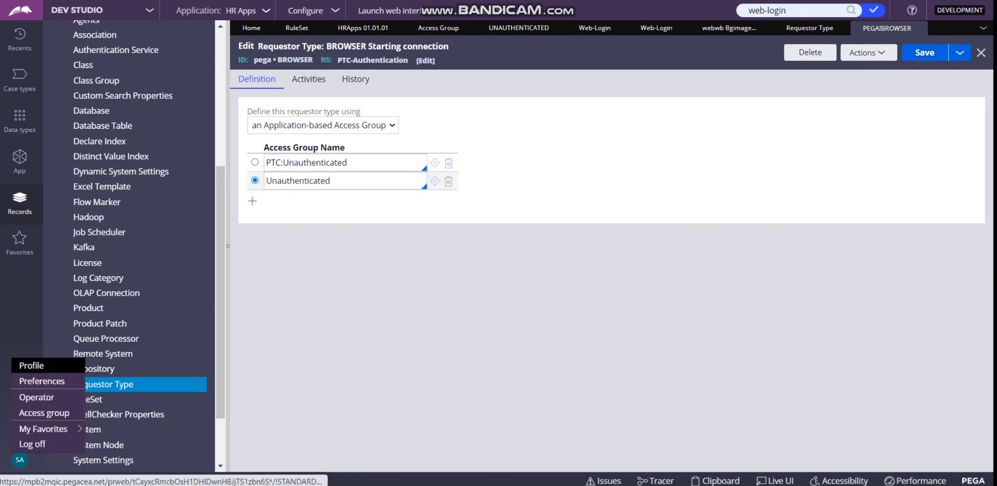
click(32, 445)
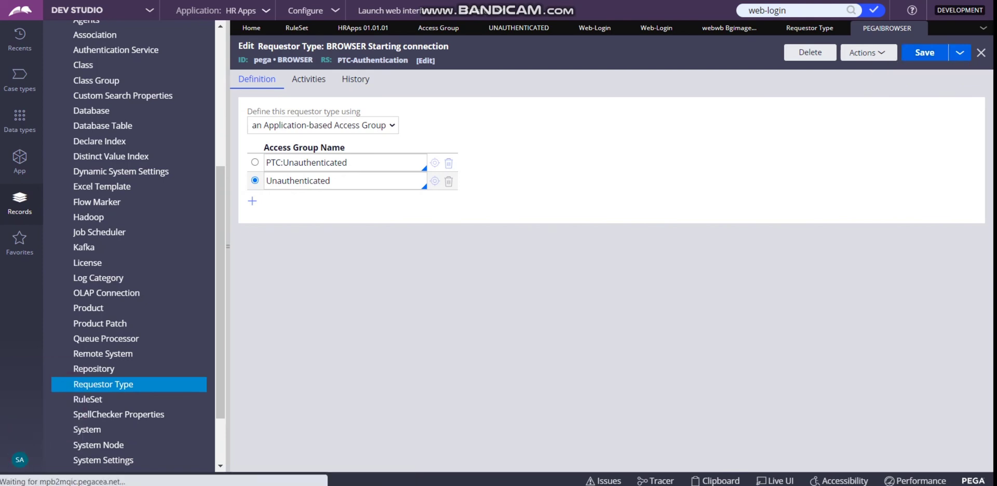